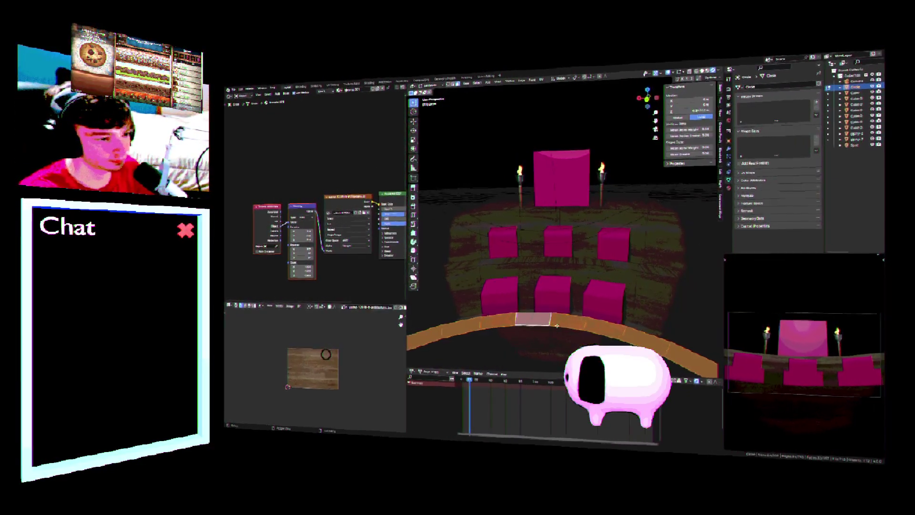
Step: Hide the second ring object and open the remaining circular tier's mesh for editing
key("h")
key("h")
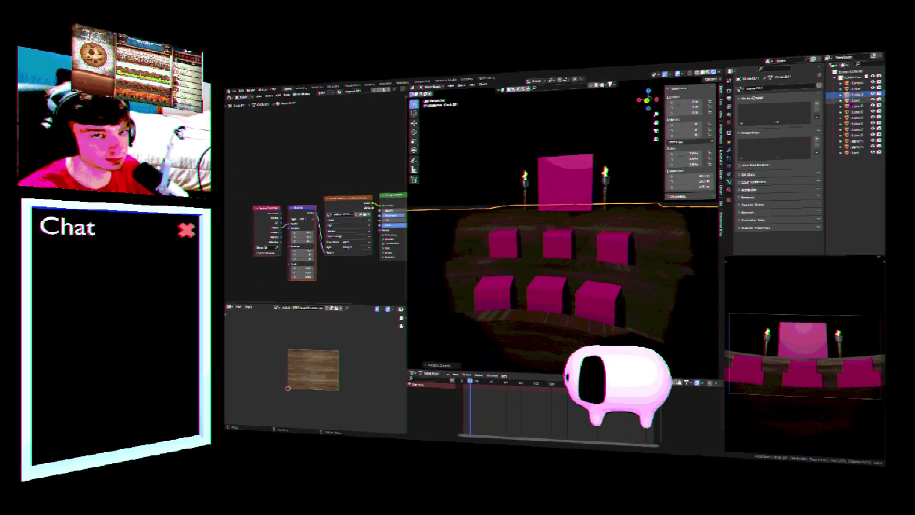
key("alt+h")
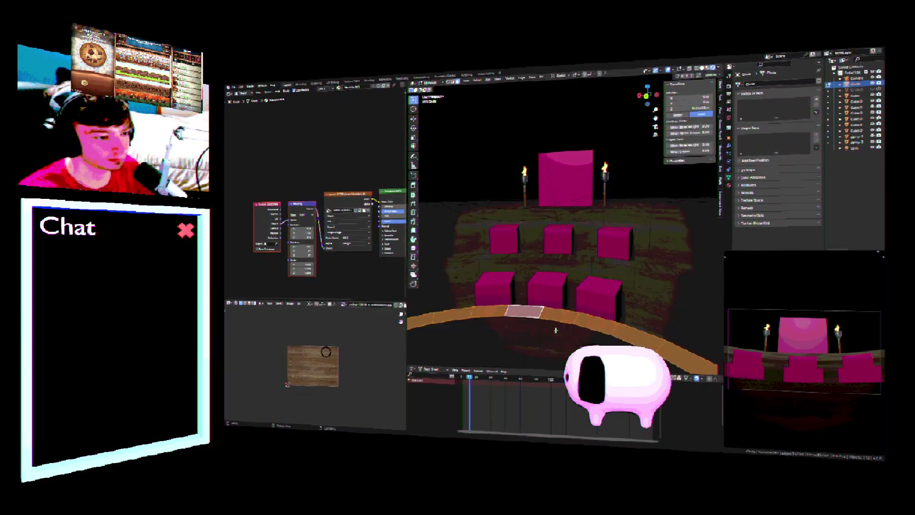
key("Tab")
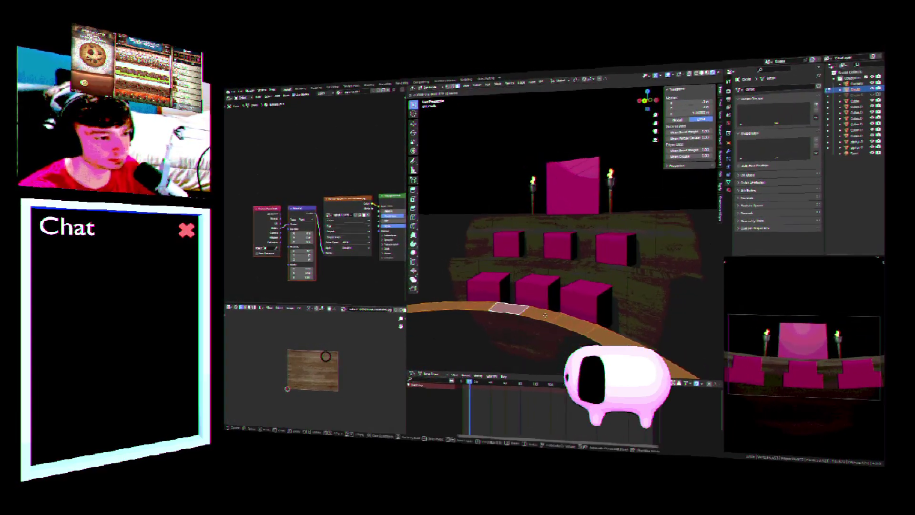
Step: Move the selected ring of faces up and behind the rows of small cubes to form another tier
key("g")
left_click(547, 303)
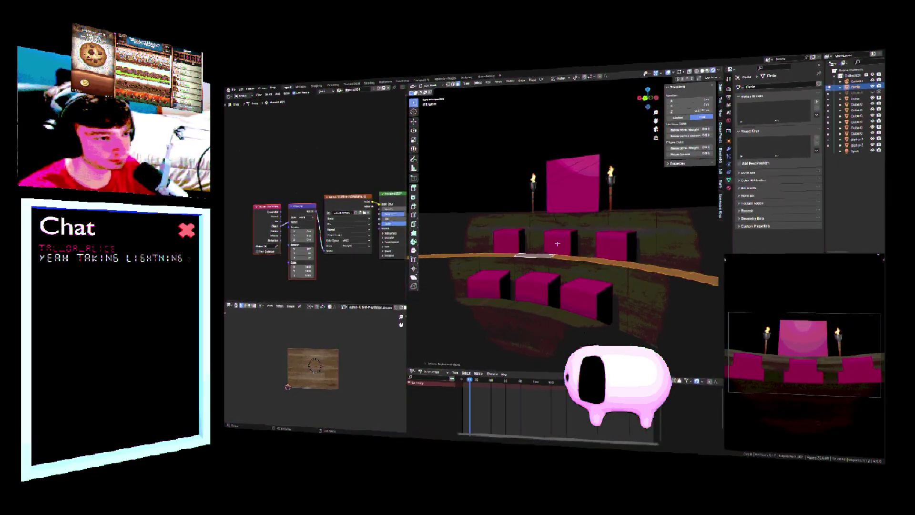
middle_click_drag(555, 252, 586, 197)
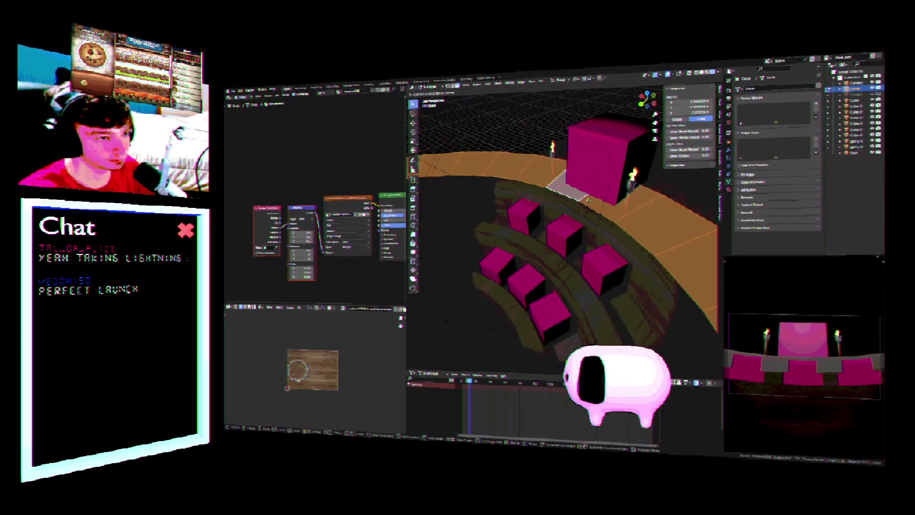
key("Tab")
middle_click_drag(579, 197, 569, 270)
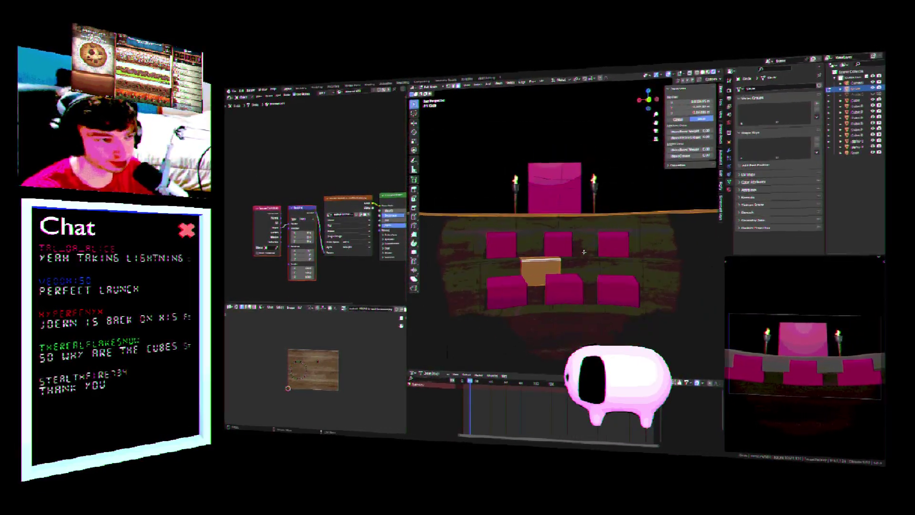
Step: Adjust the position and size of the selected ring at the base of the large cube
key("KP_1")
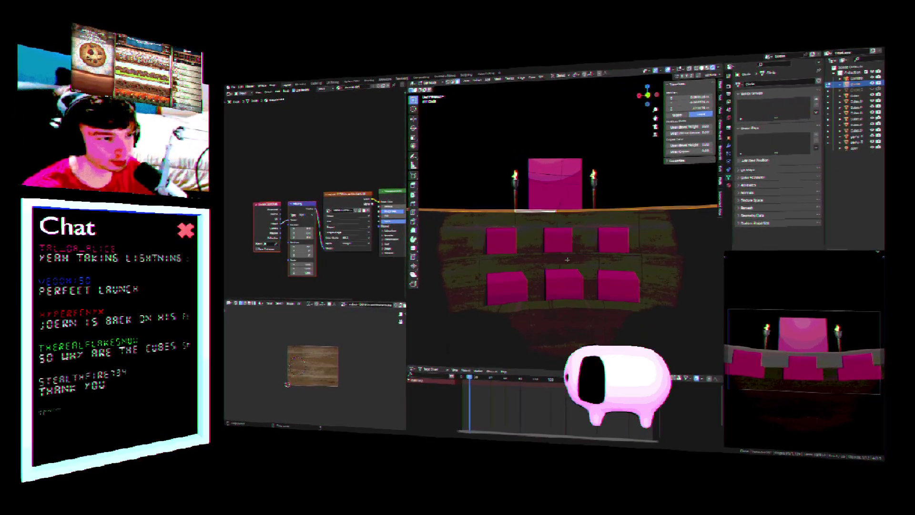
key("g")
key("s")
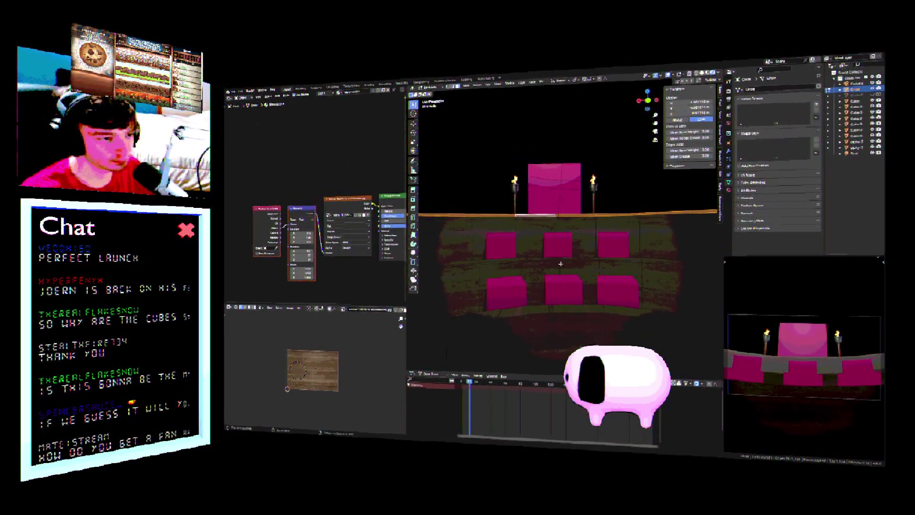
left_click(567, 314)
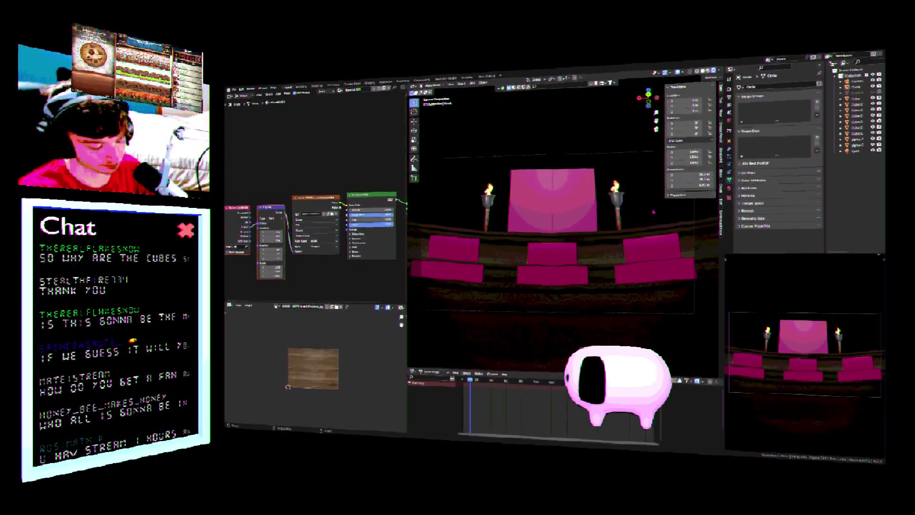
Step: Move the camera back along the Y axis to frame all the seating tiers and both torches
left_click(851, 98)
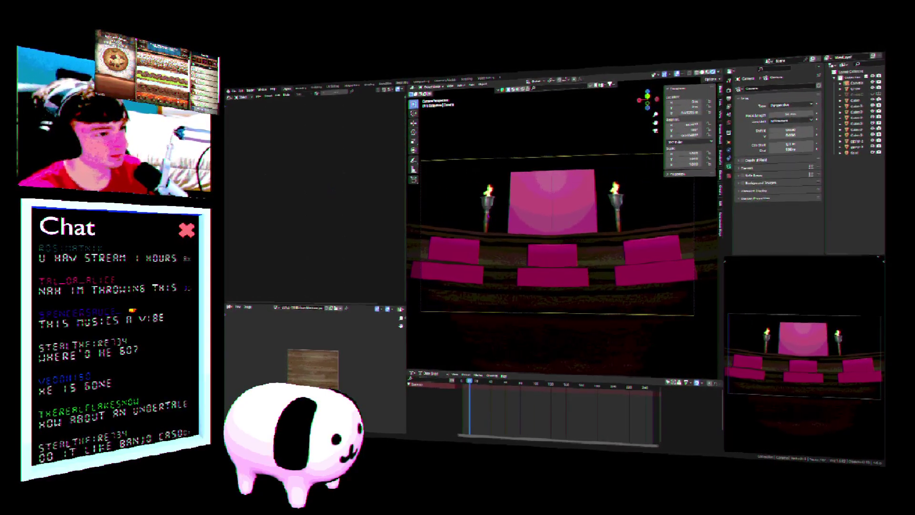
left_click(568, 273)
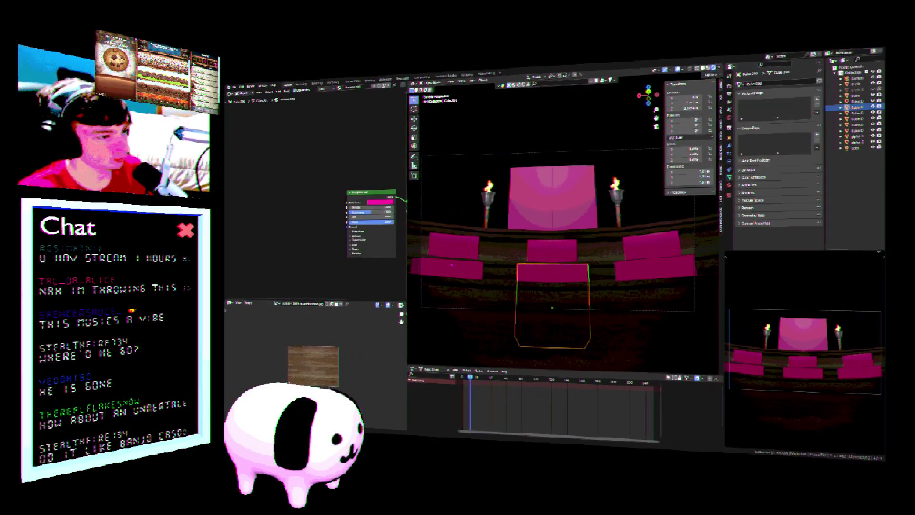
key("KP_0")
left_click(631, 315)
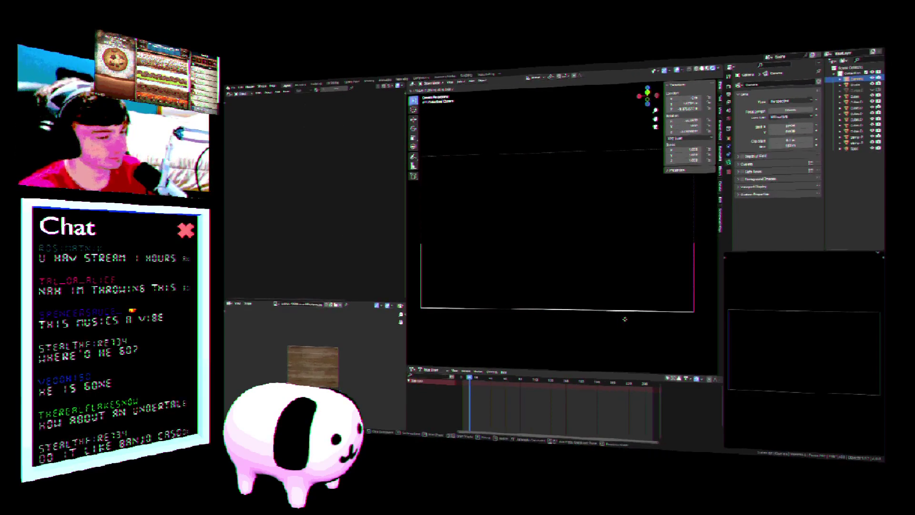
key("g")
key("y")
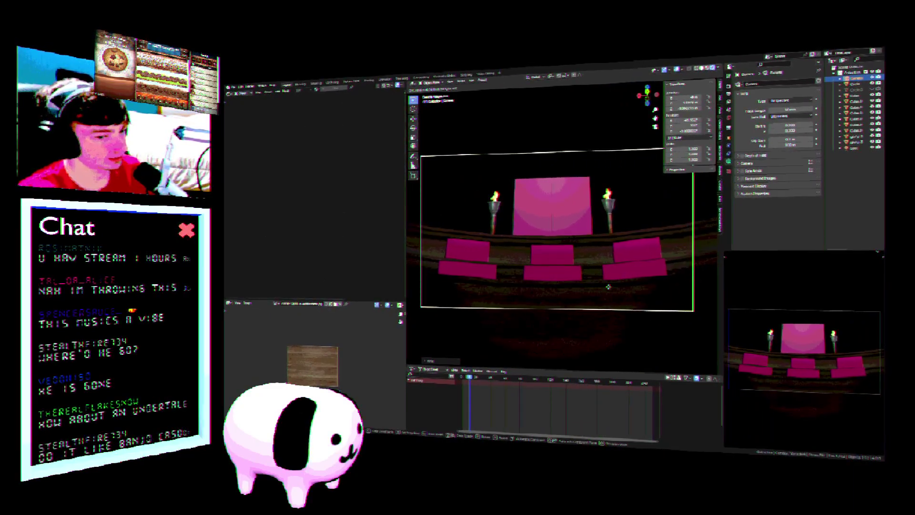
left_click(610, 290)
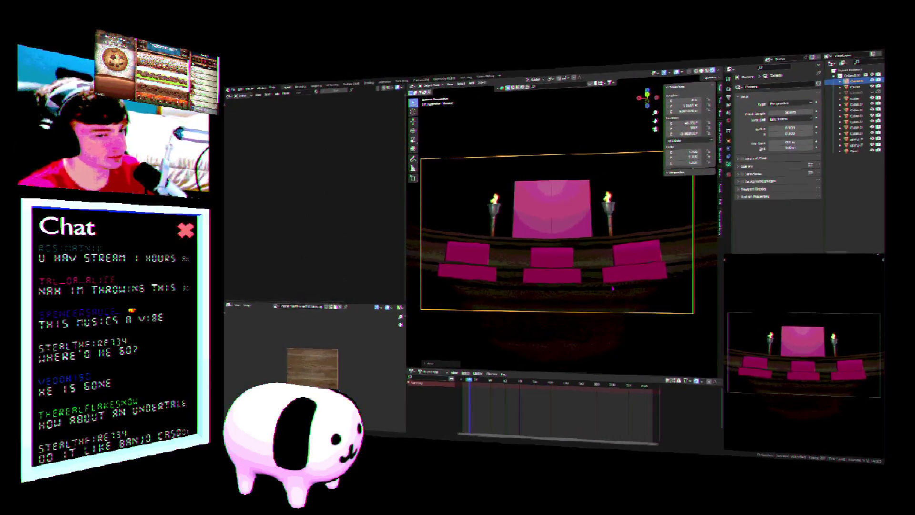
left_click(519, 256)
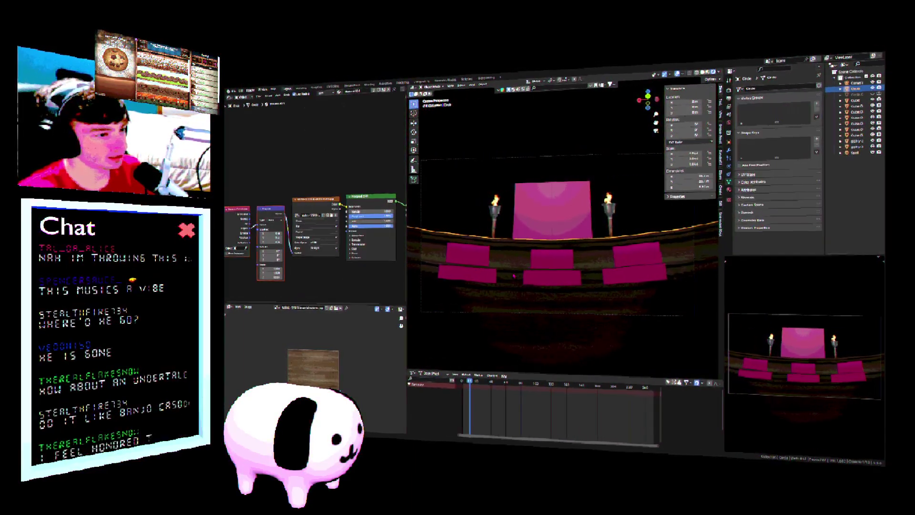
key("g")
key("z")
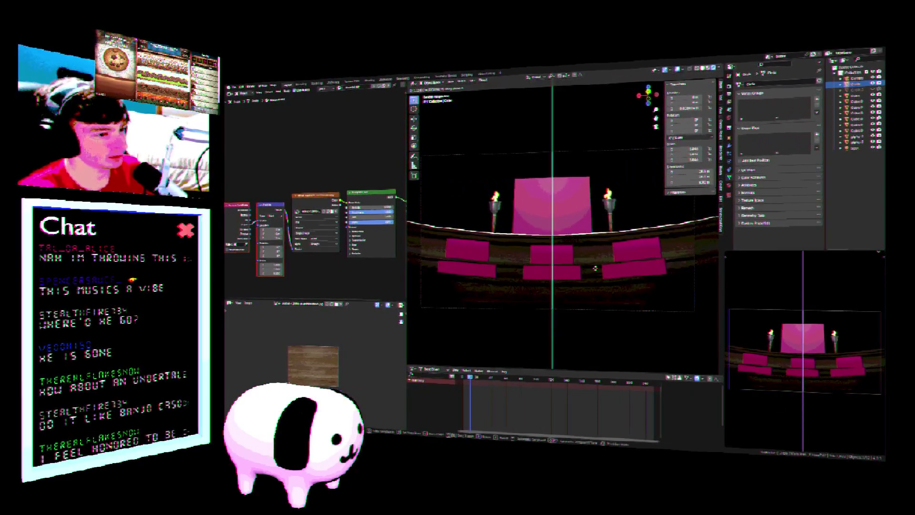
key("Escape")
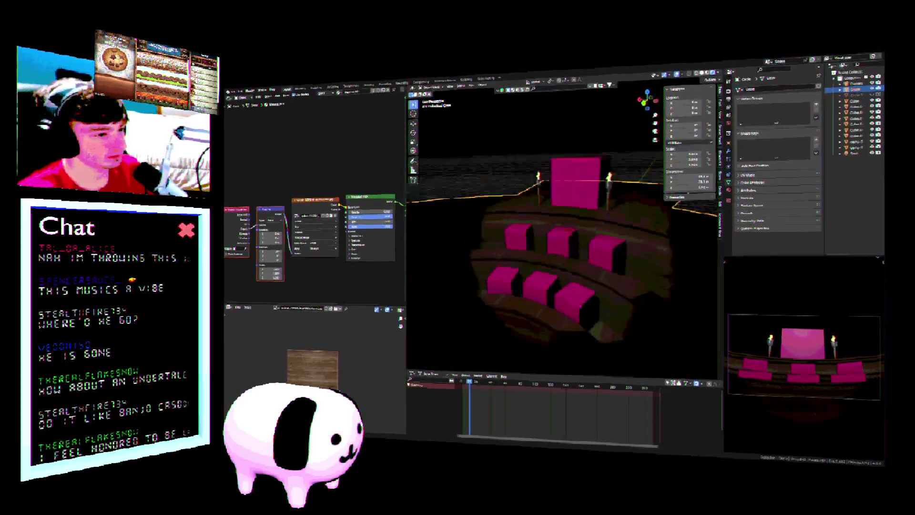
Step: Pull the camera slightly farther back from the seating tiers and save the scene file
middle_click_drag(541, 303, 565, 309)
left_click(577, 311)
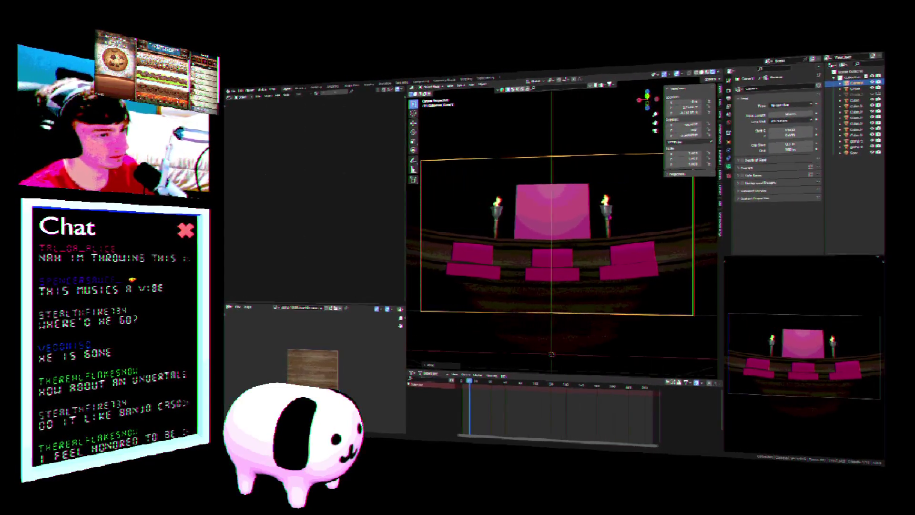
key("ctrl+s")
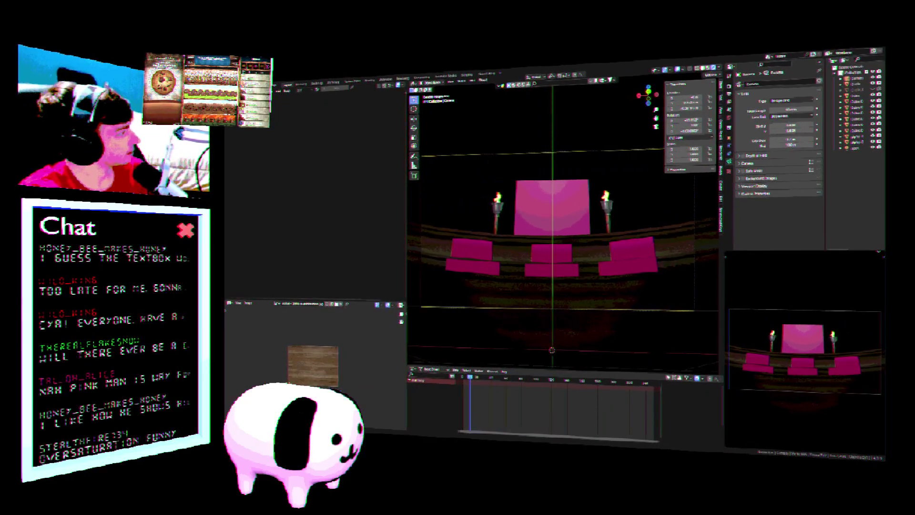
Step: Adjust the spot light above the stage so it lights the lower tiers and floor more strongly
left_click(549, 216)
middle_click_drag(549, 216, 506, 162)
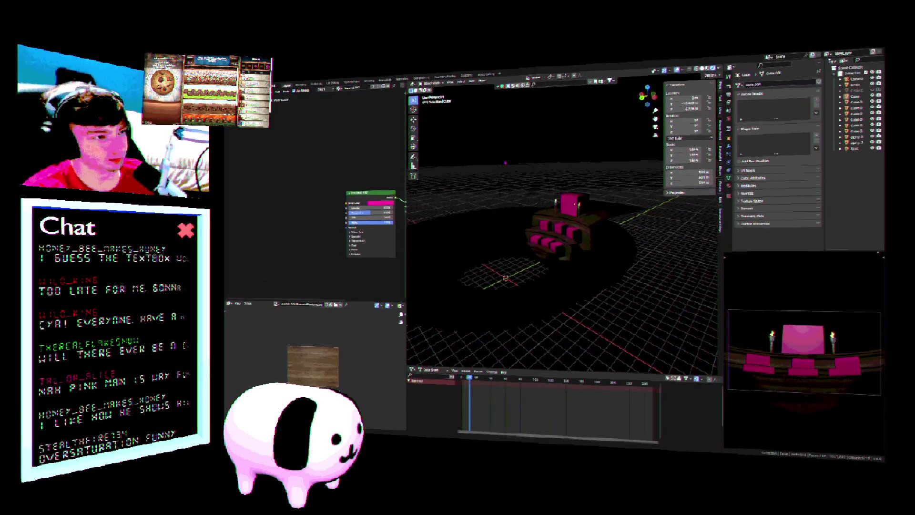
left_click(499, 148)
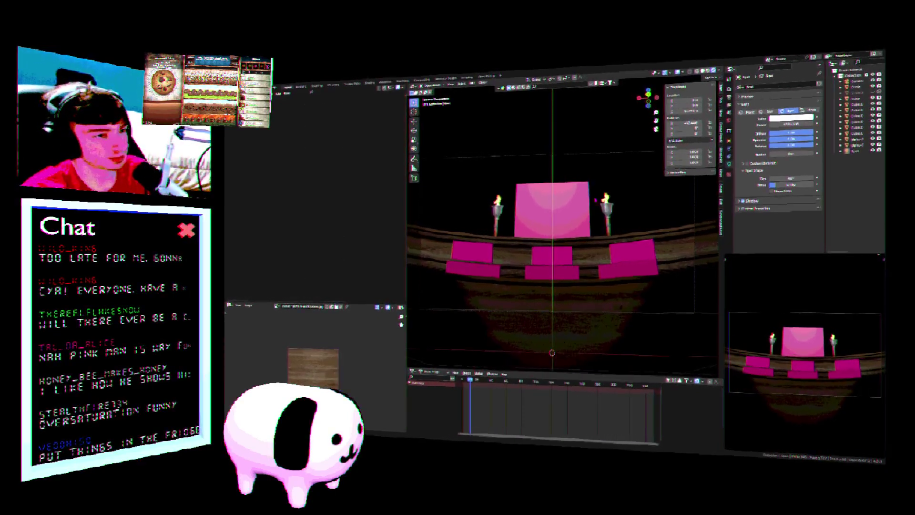
Step: Select the torch beside the large cube and play back the flame animation in the camera view
left_click(497, 215)
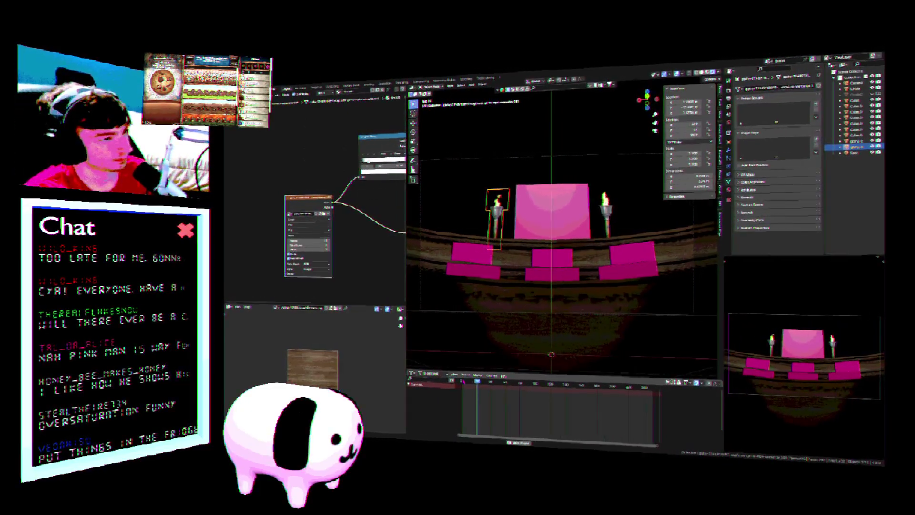
key("space")
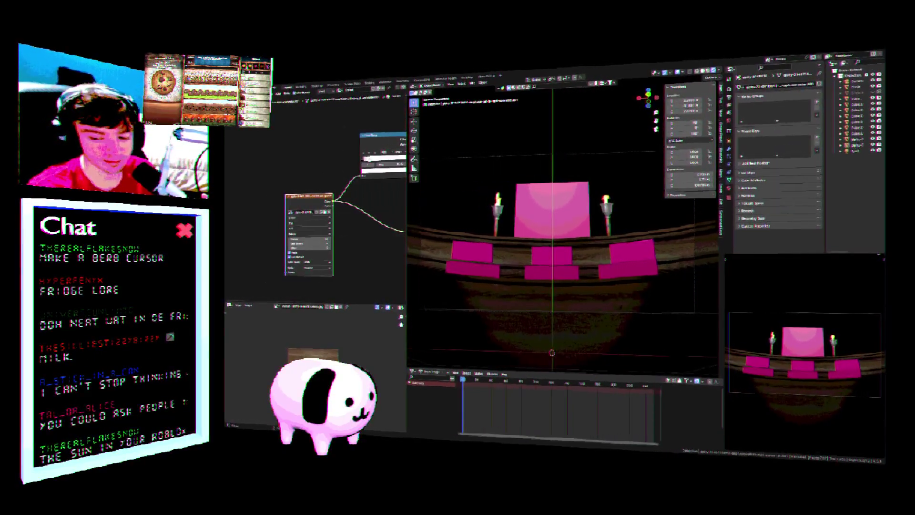
key("KP_0")
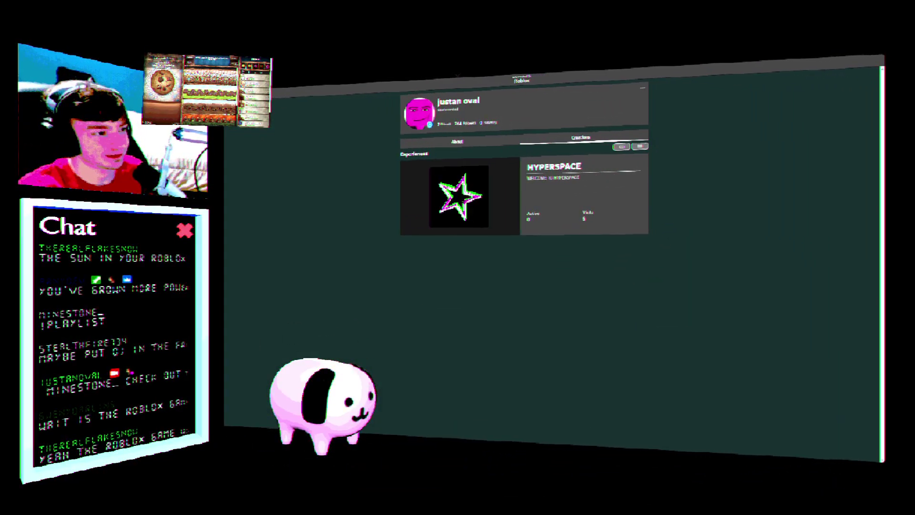
Step: Switch to Roblox, launch the HYPERSPACE experience, walk the avatar forward and view the whole planet
left_click(605, 226)
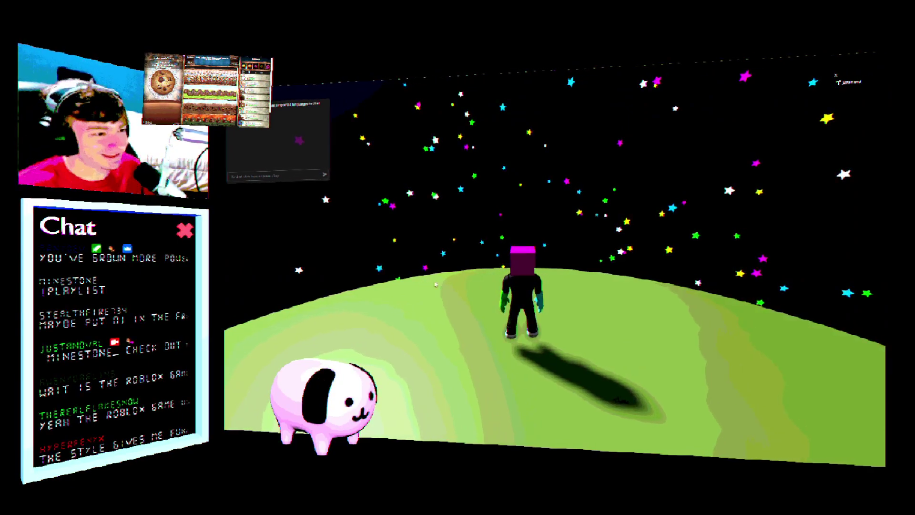
key("w")
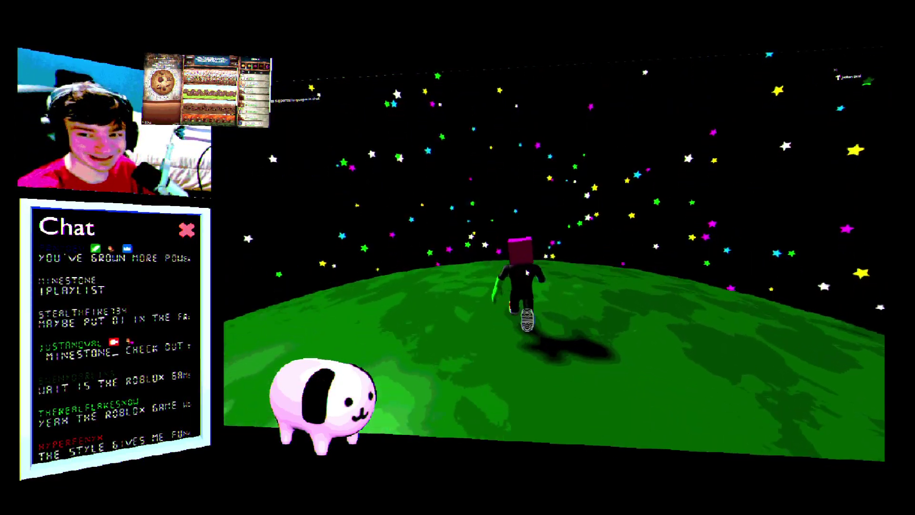
scroll(527, 274, "down", 10)
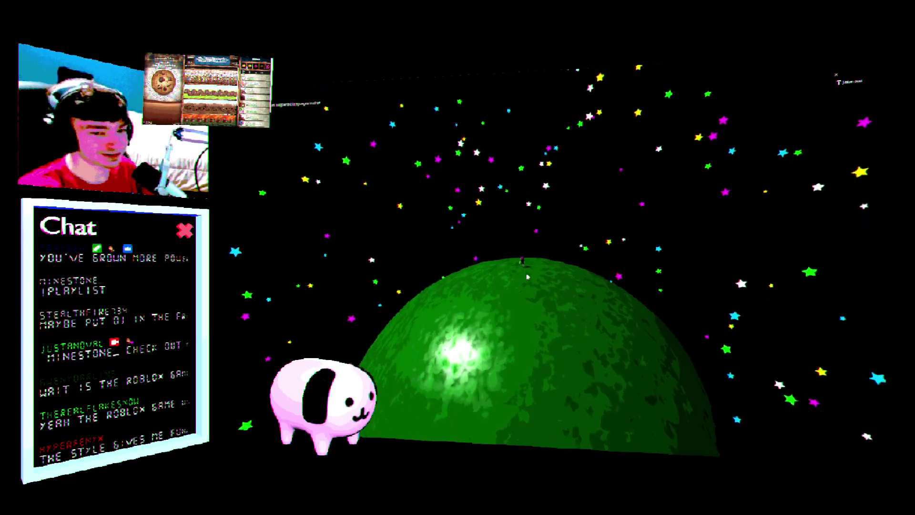